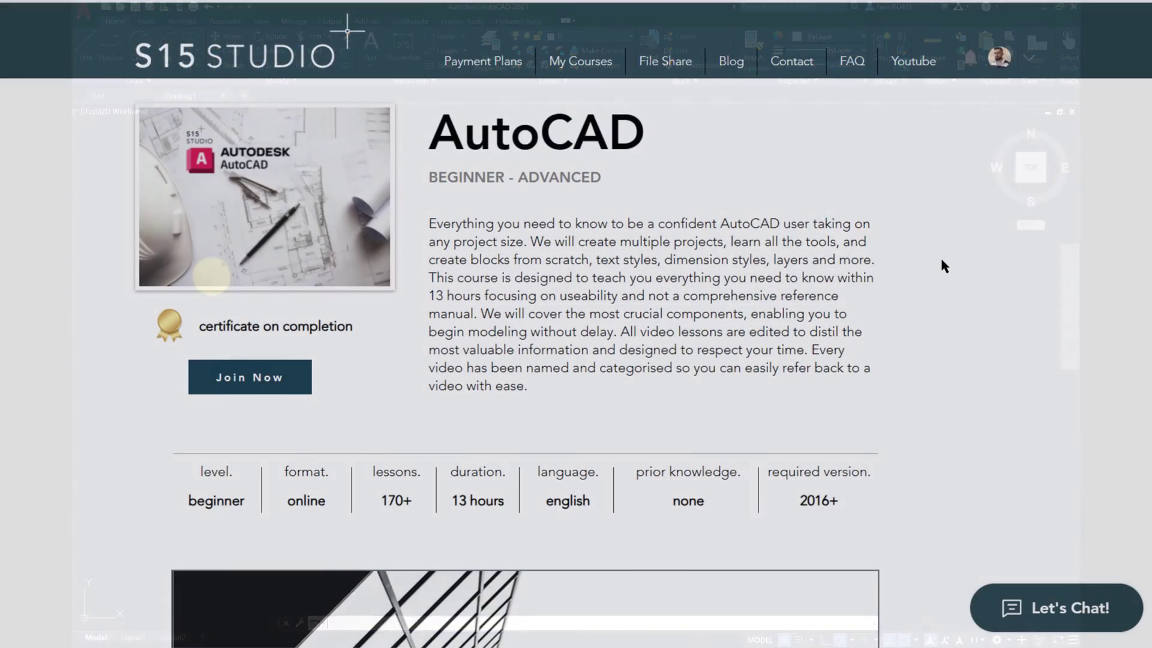
scroll(943, 265, "down", 15)
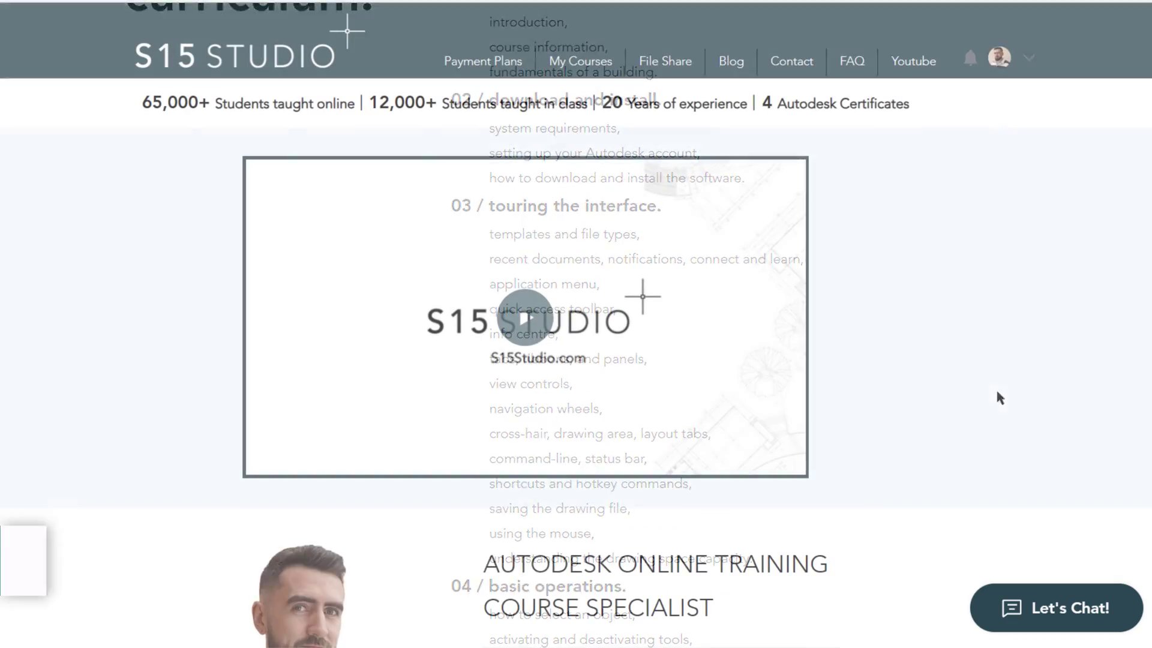
scroll(867, 327, "down", 5)
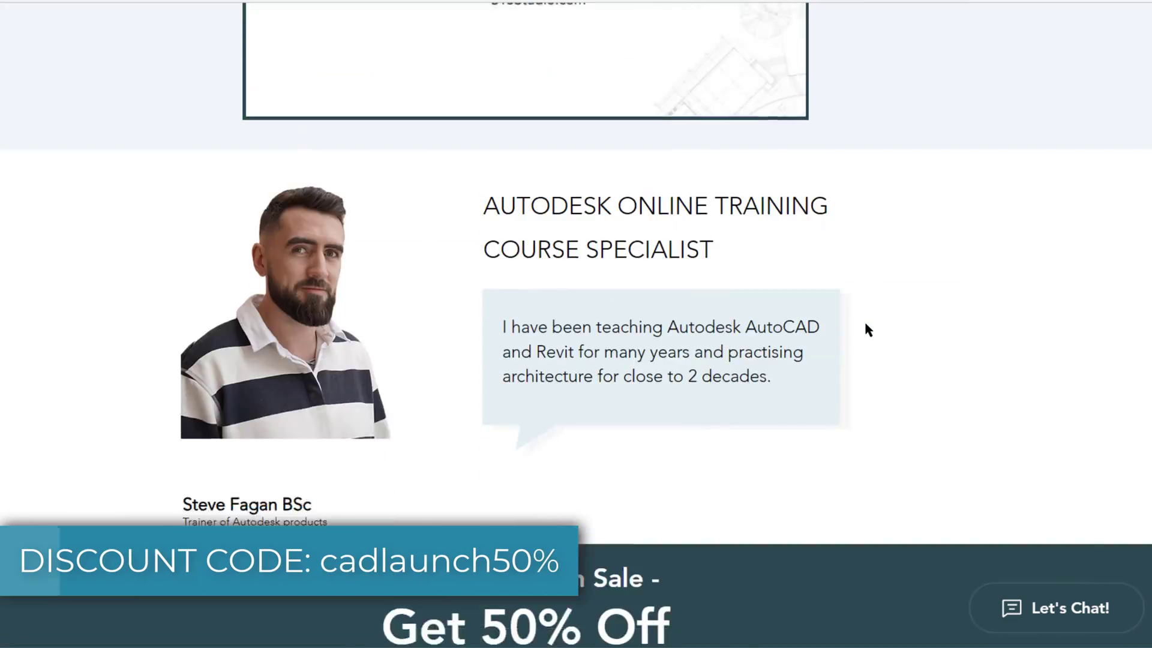
scroll(867, 329, "down", 10)
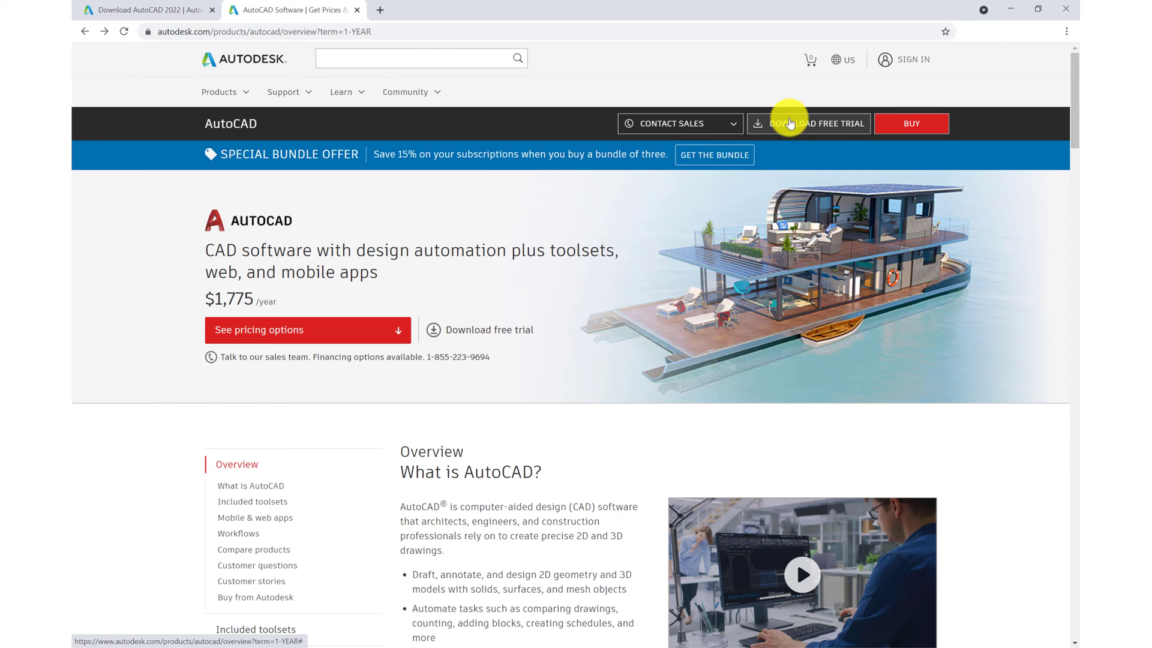
Step: Request the AutoCAD free trial download and create a new Autodesk account without opting in to marketing communications
left_click(789, 123)
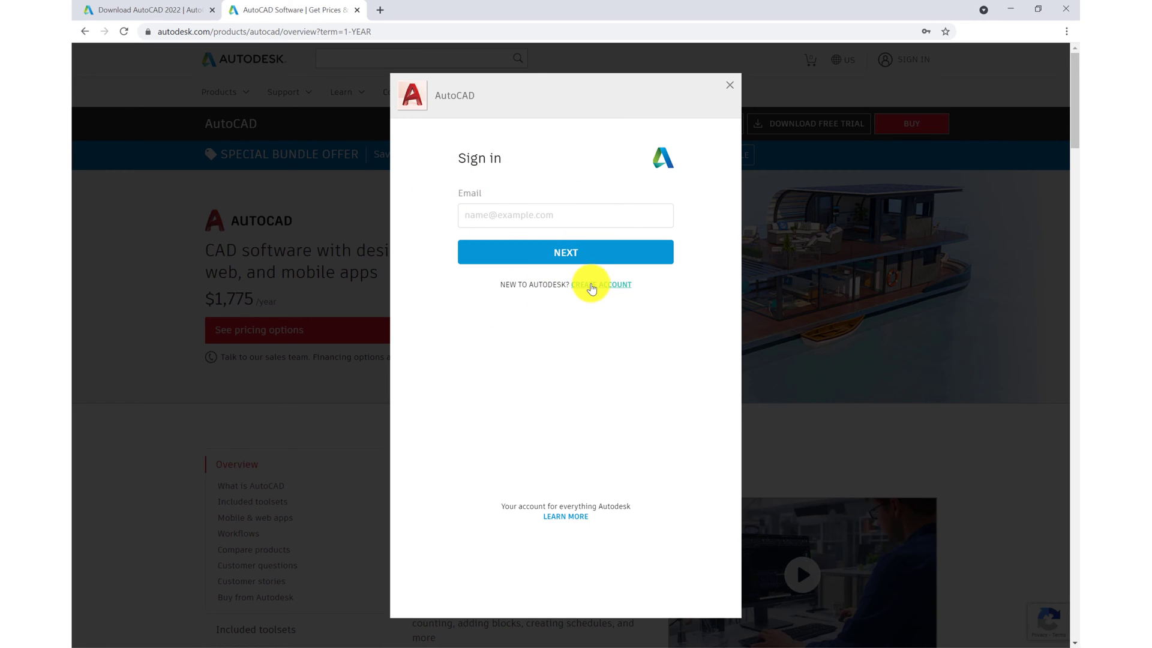
left_click(594, 286)
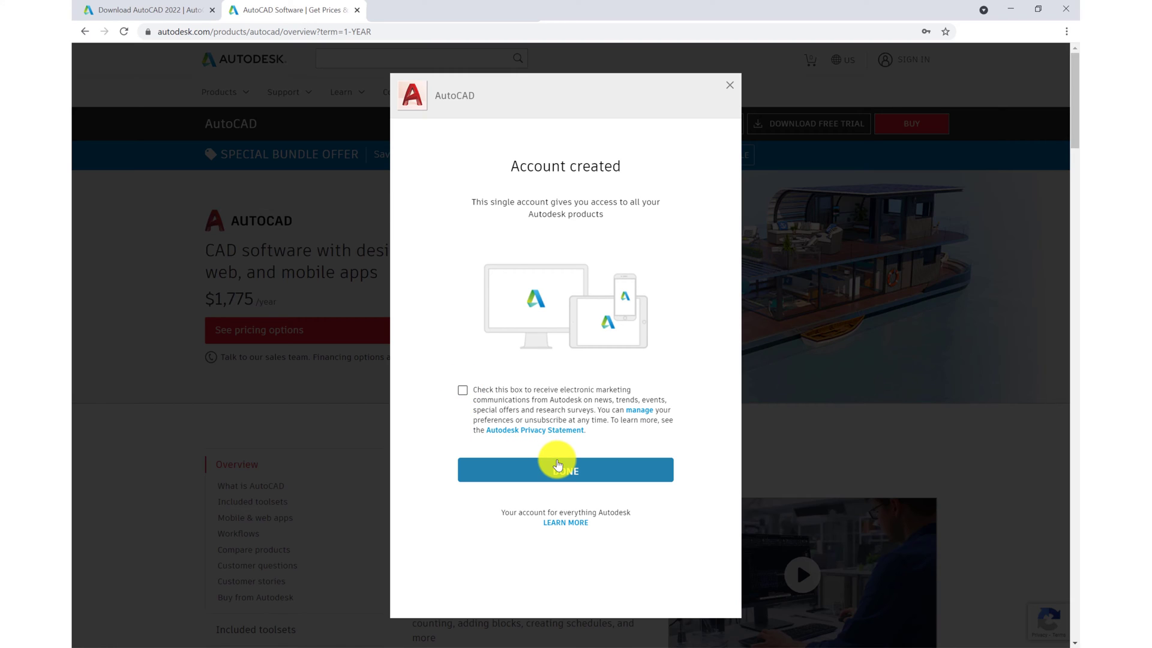
left_click(556, 465)
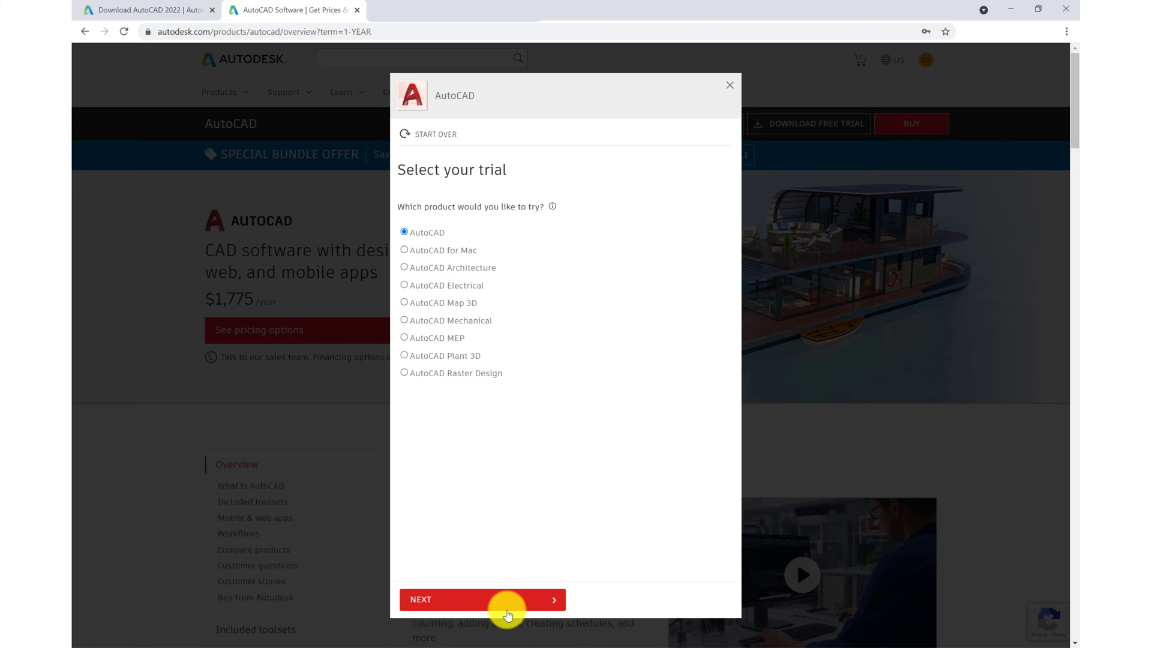
Step: Choose AutoCAD as the trial product, with use as a business user and English-US as the language
left_click(510, 606)
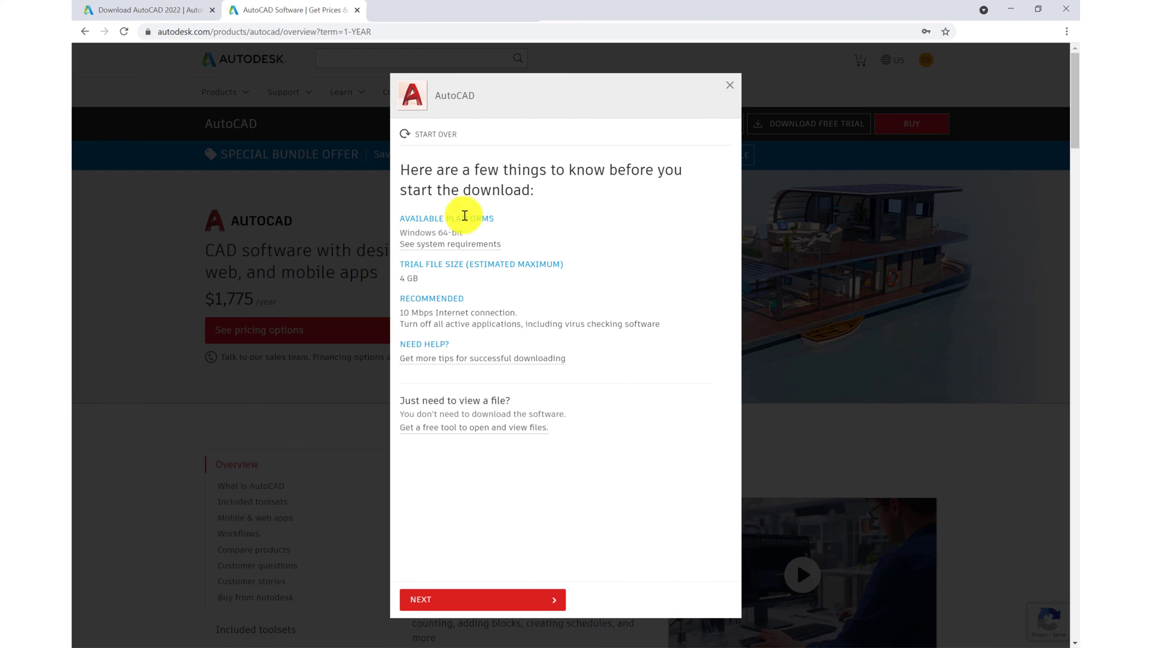
left_click(522, 598)
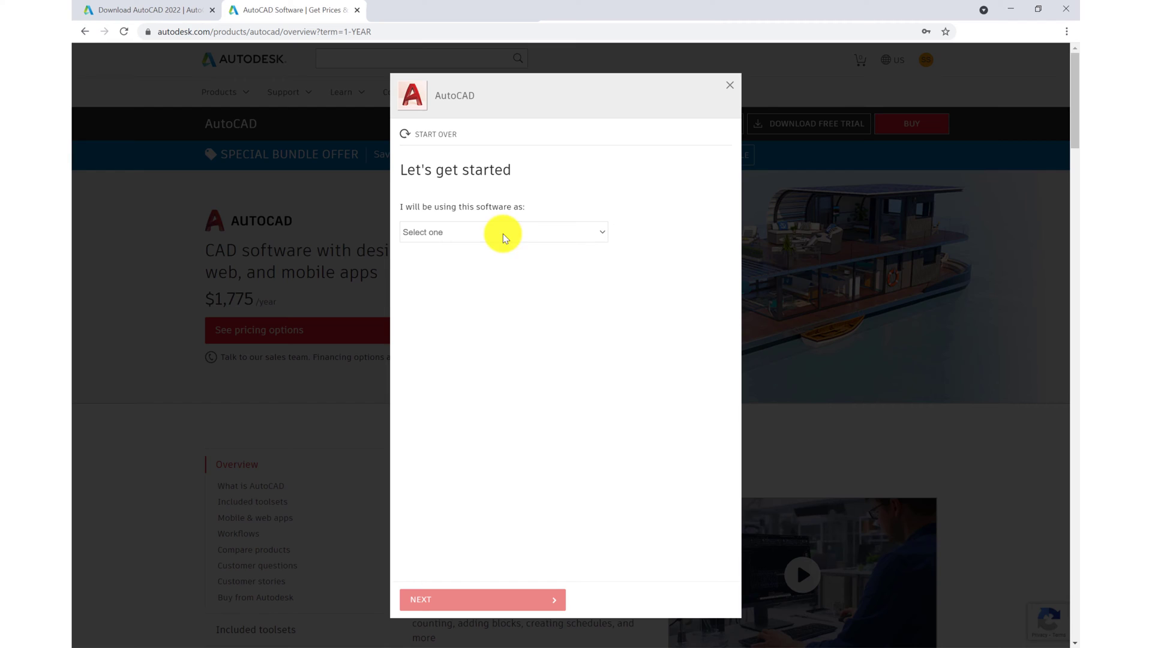
left_click(574, 233)
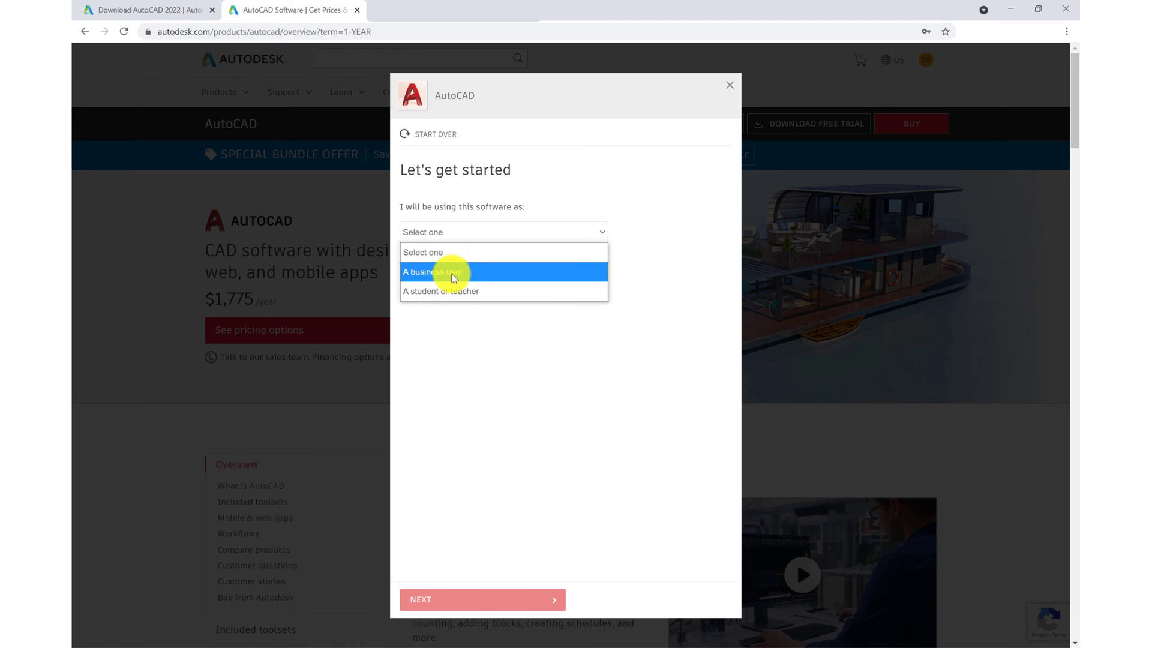
left_click(453, 277)
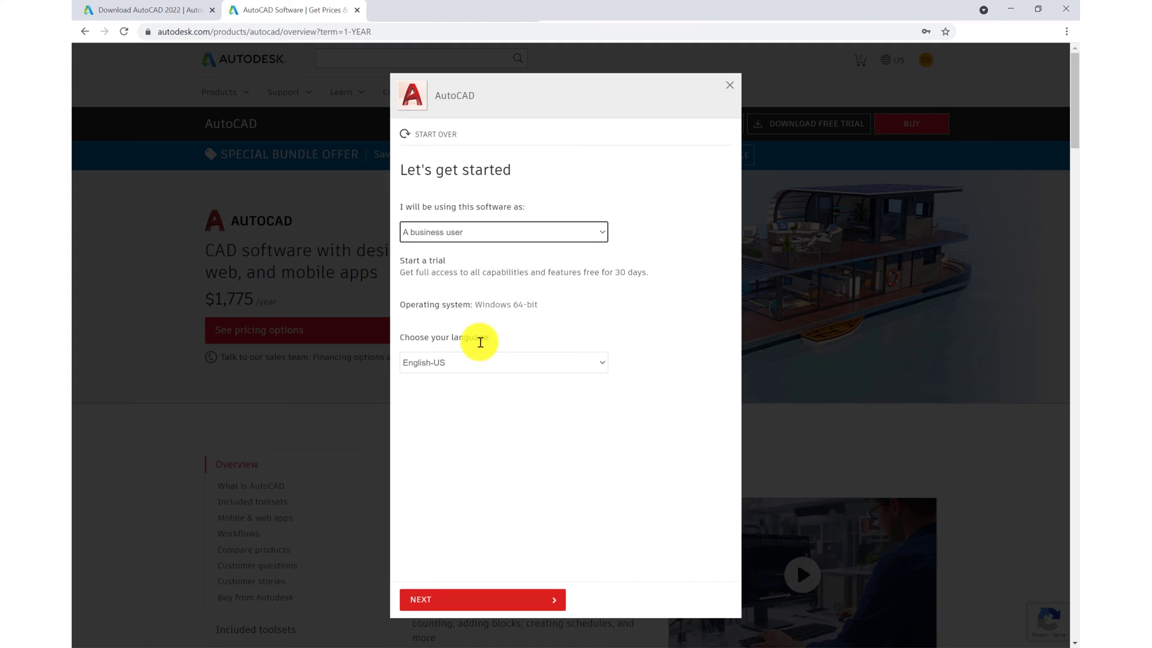
left_click(479, 362)
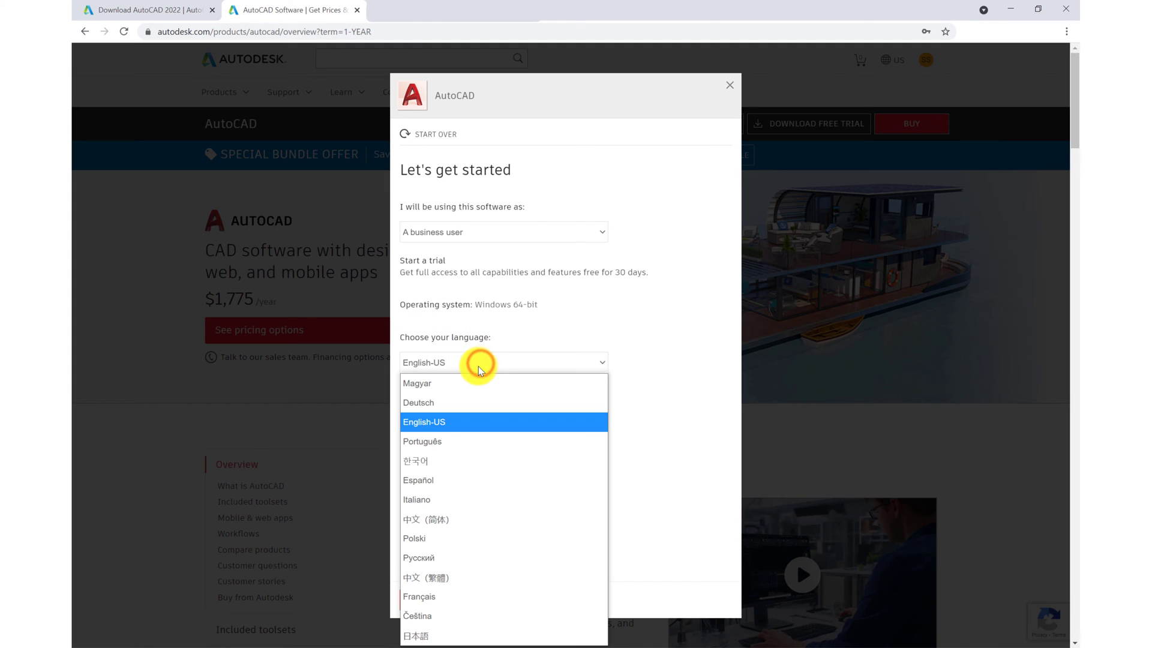
left_click(444, 422)
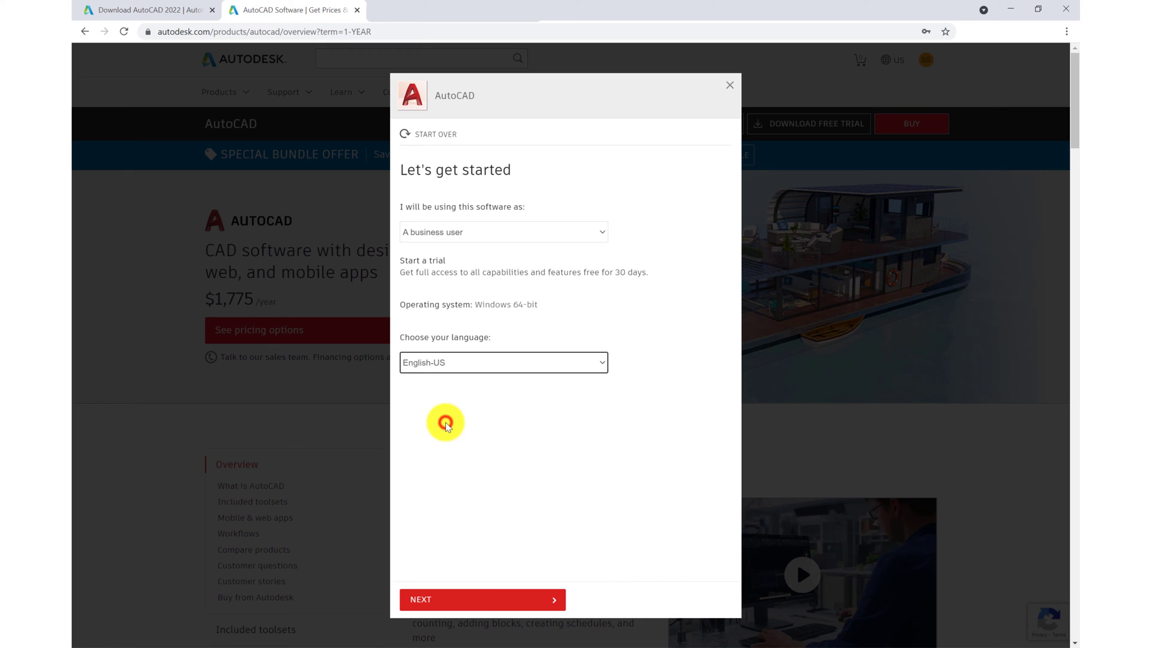
left_click(476, 601)
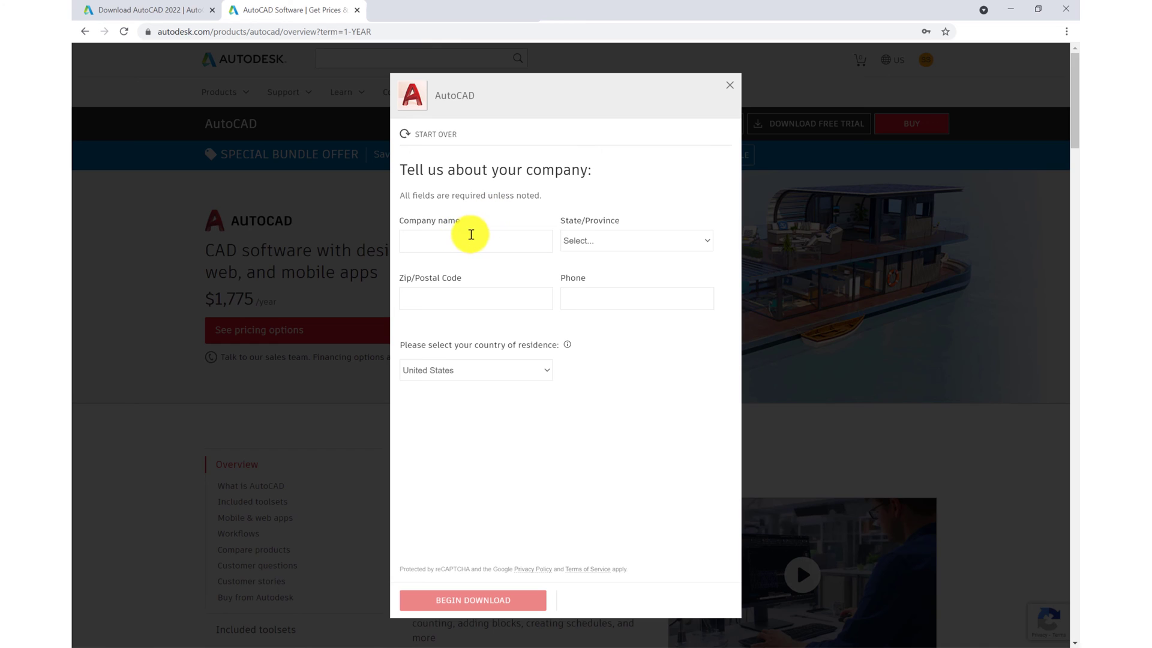
Step: Fill in the required company details, including the state or province, and begin the AutoCAD trial download
left_click(469, 237)
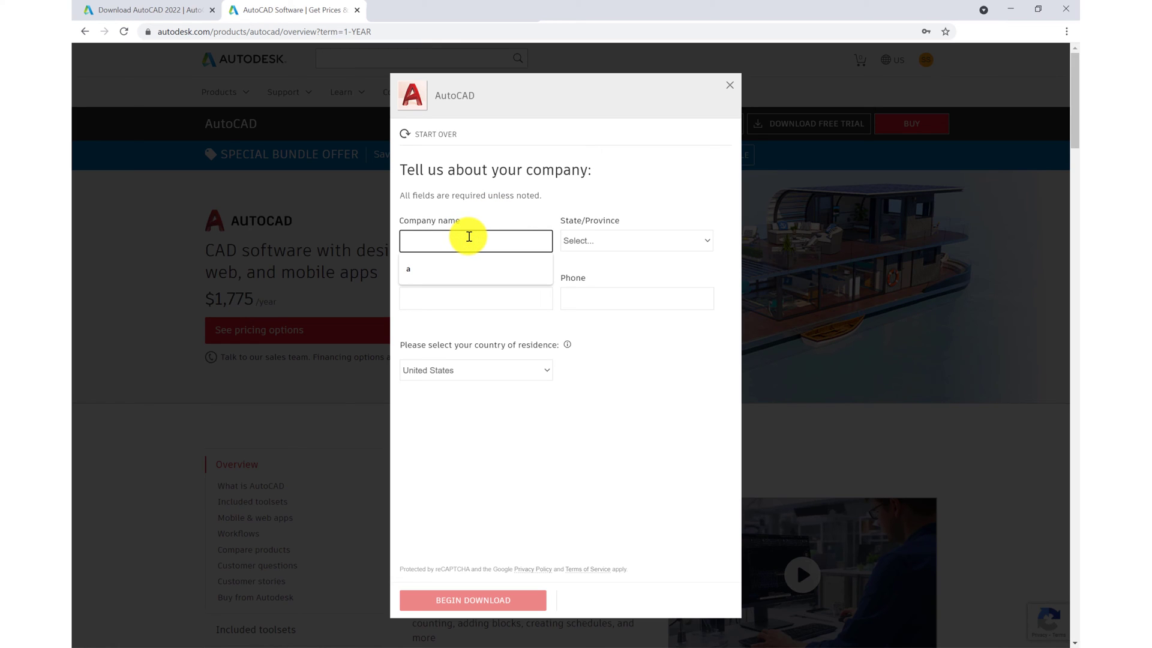
key("Escape")
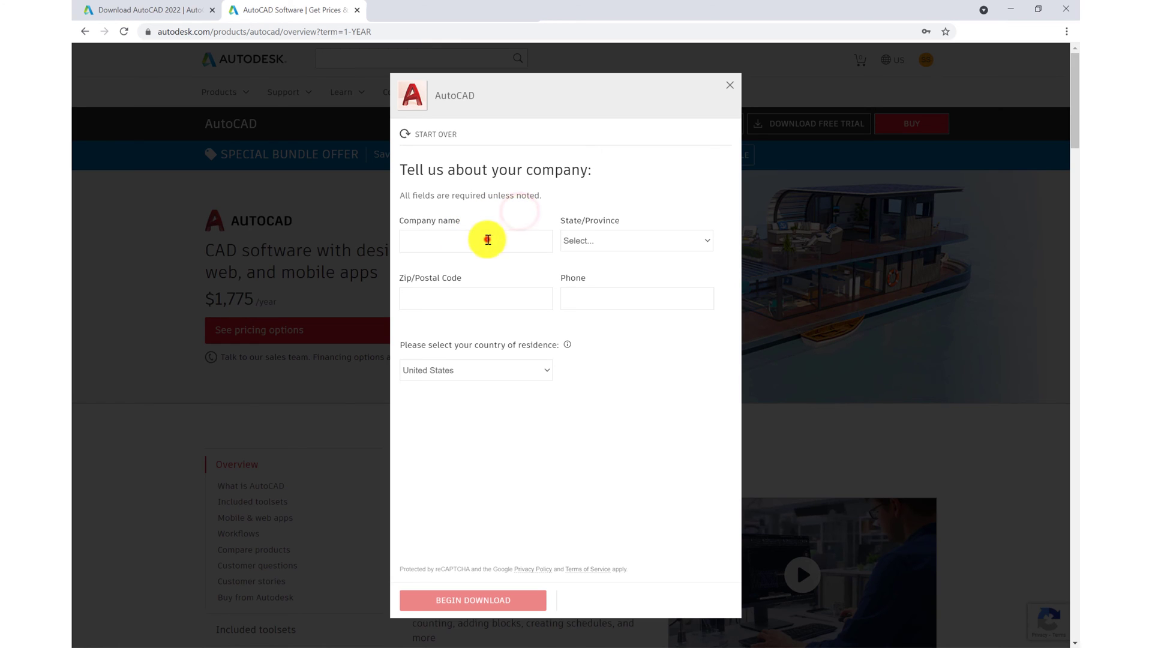
left_click(617, 242)
left_click(496, 601)
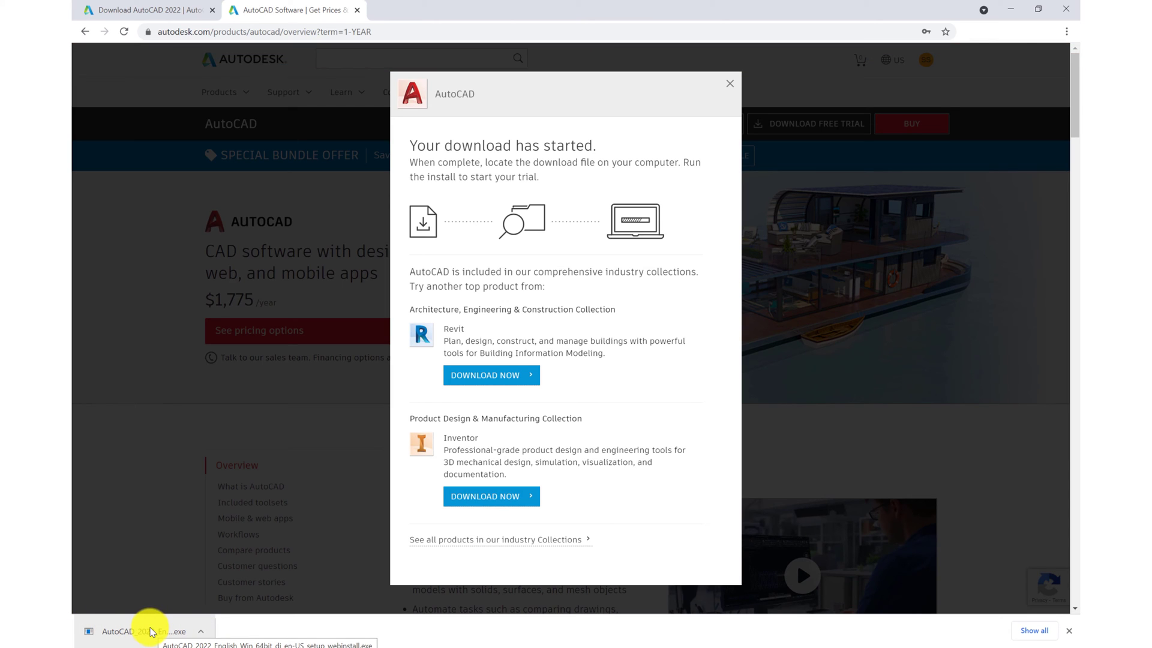
Step: Run the downloaded installer, agreeing to the terms and installing AutoCAD 2022 in C:\Program Files\Autodesk without the AutoCAD Performance Reporting Tool
left_click(152, 635)
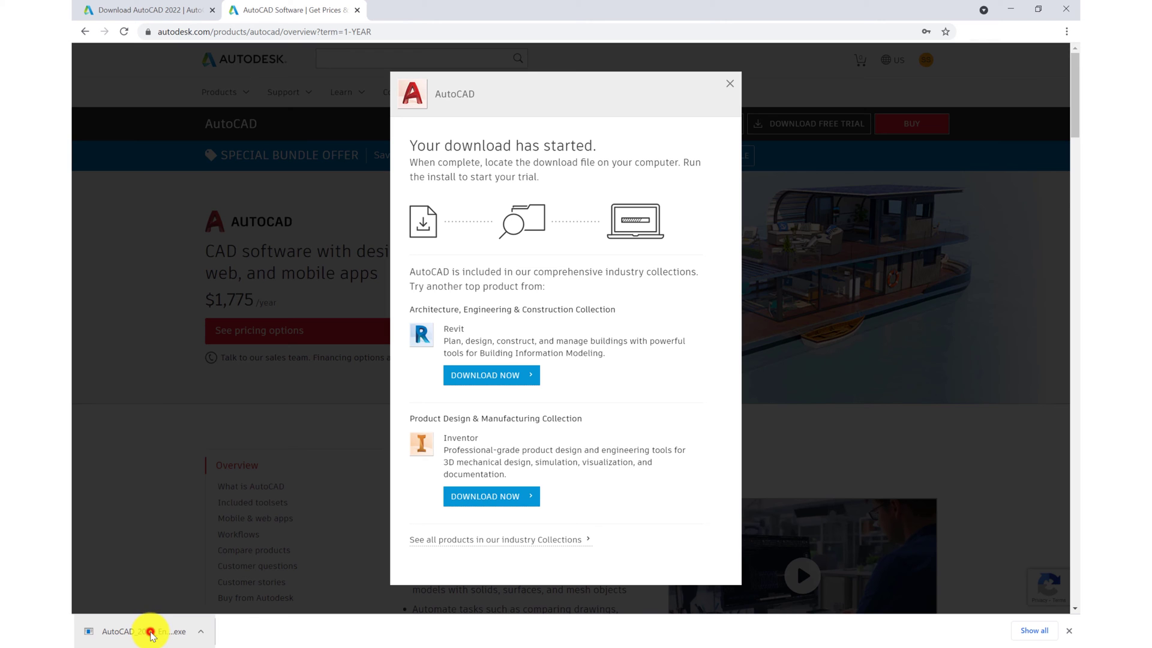
left_click(730, 83)
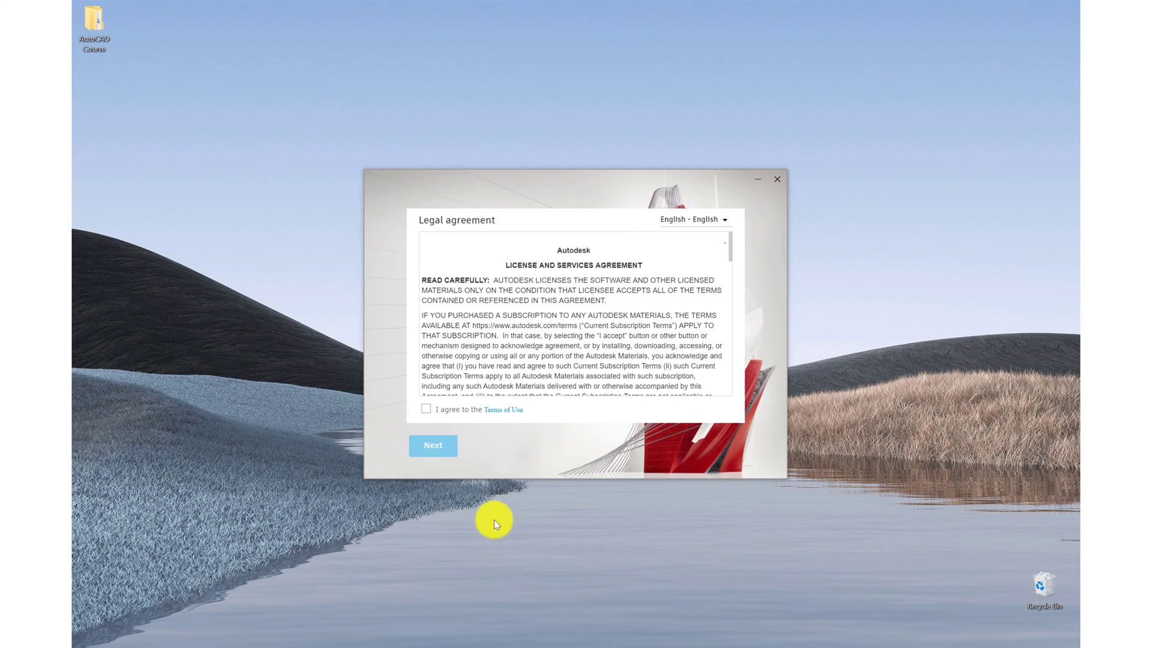
left_click(432, 409)
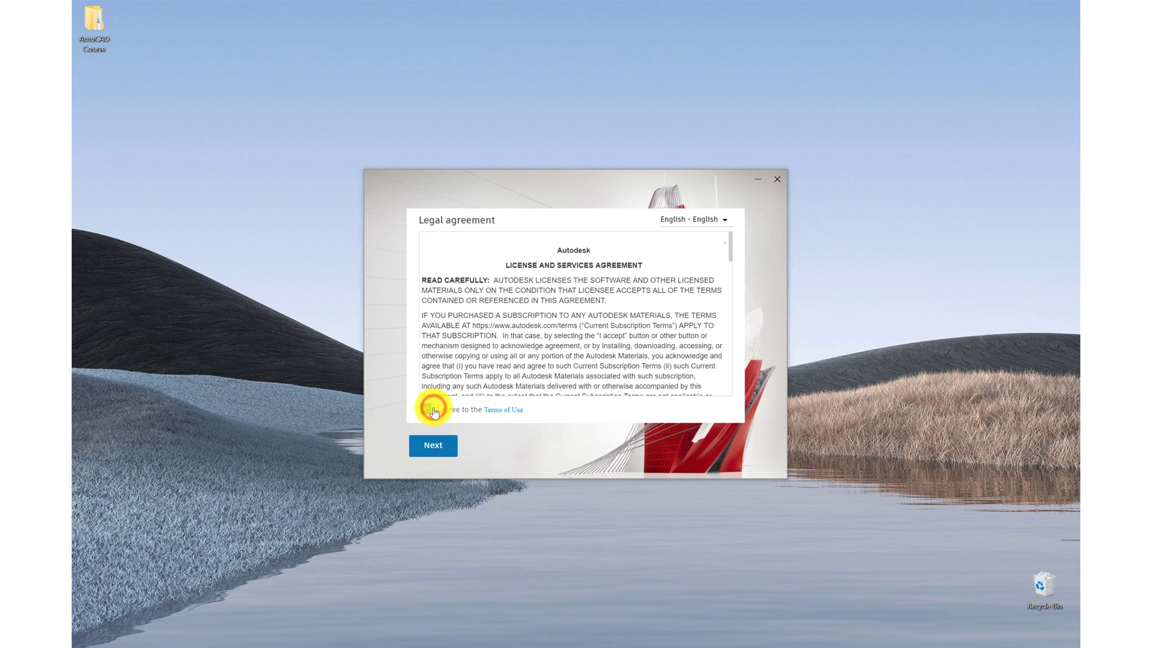
left_click(436, 449)
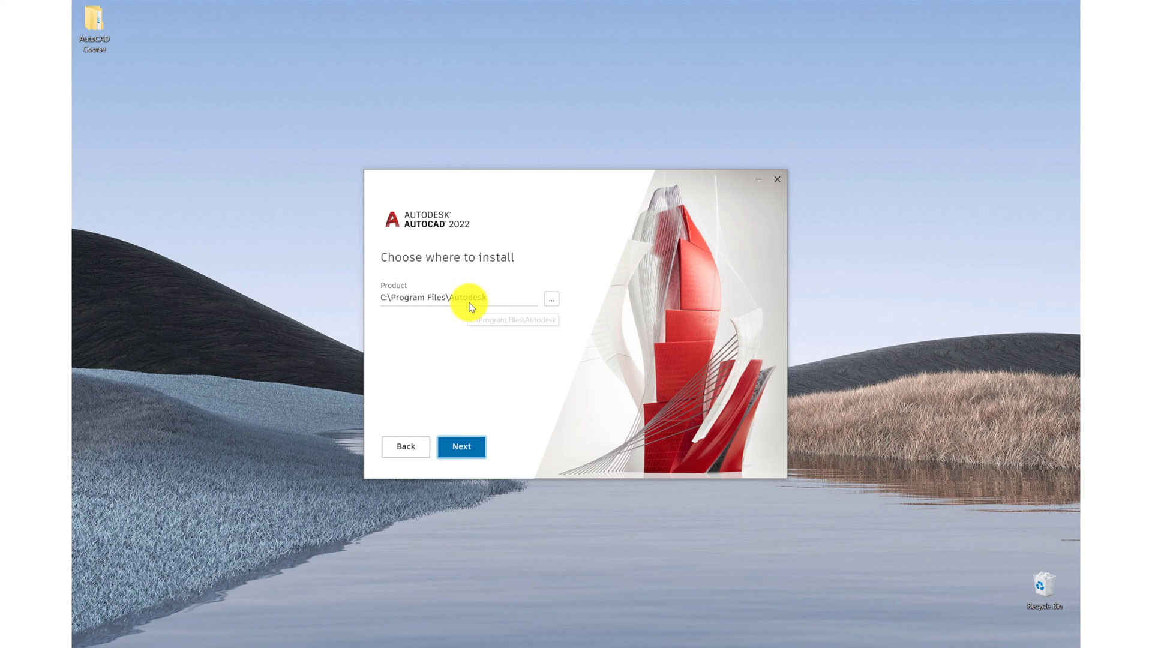
left_click(462, 450)
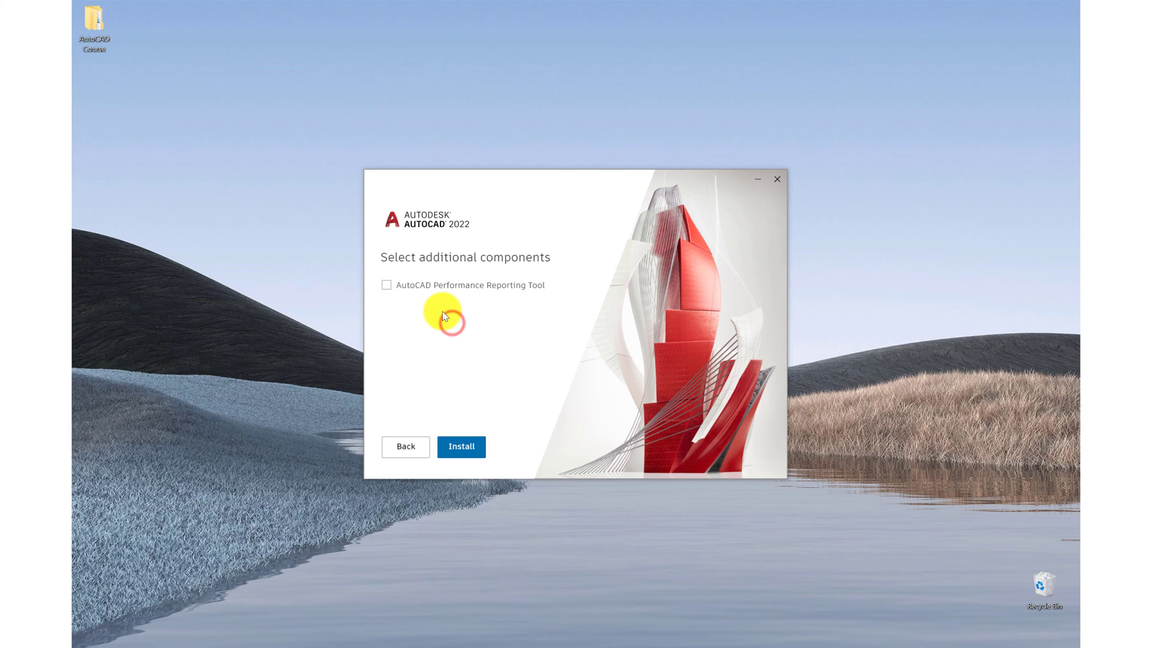
left_click(466, 445)
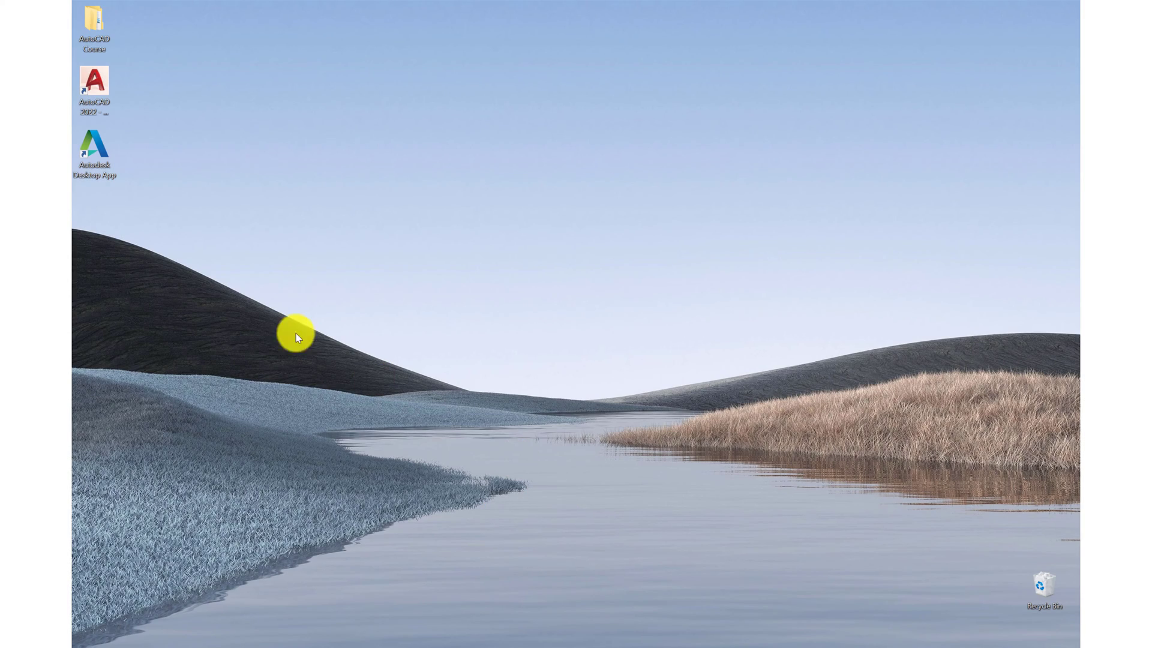
Step: Launch AutoCAD 2022 from the desktop, view the custom settings migration log, and close all of its browser tabs
double_click(107, 90)
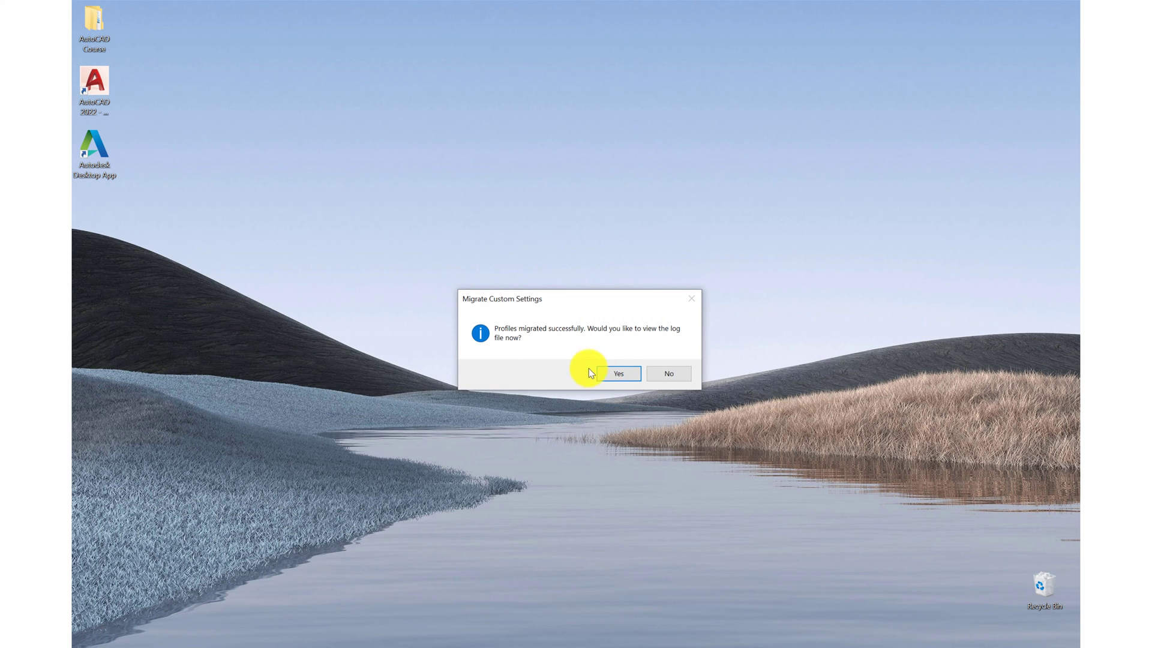
left_click(613, 372)
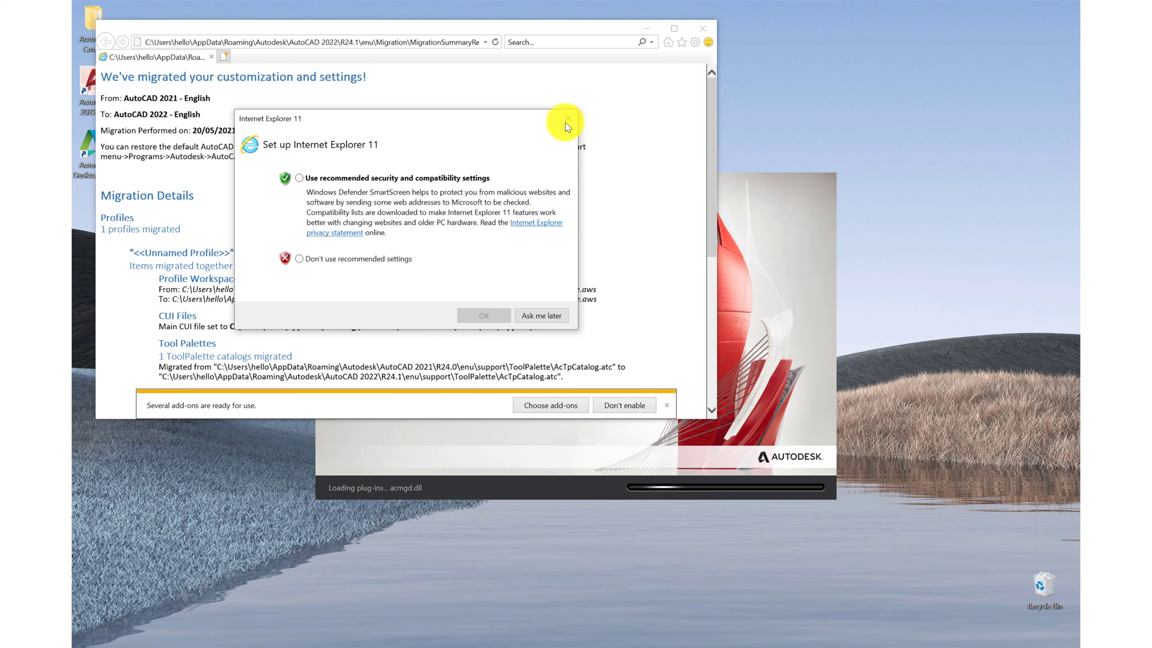
left_click(568, 119)
left_click(709, 27)
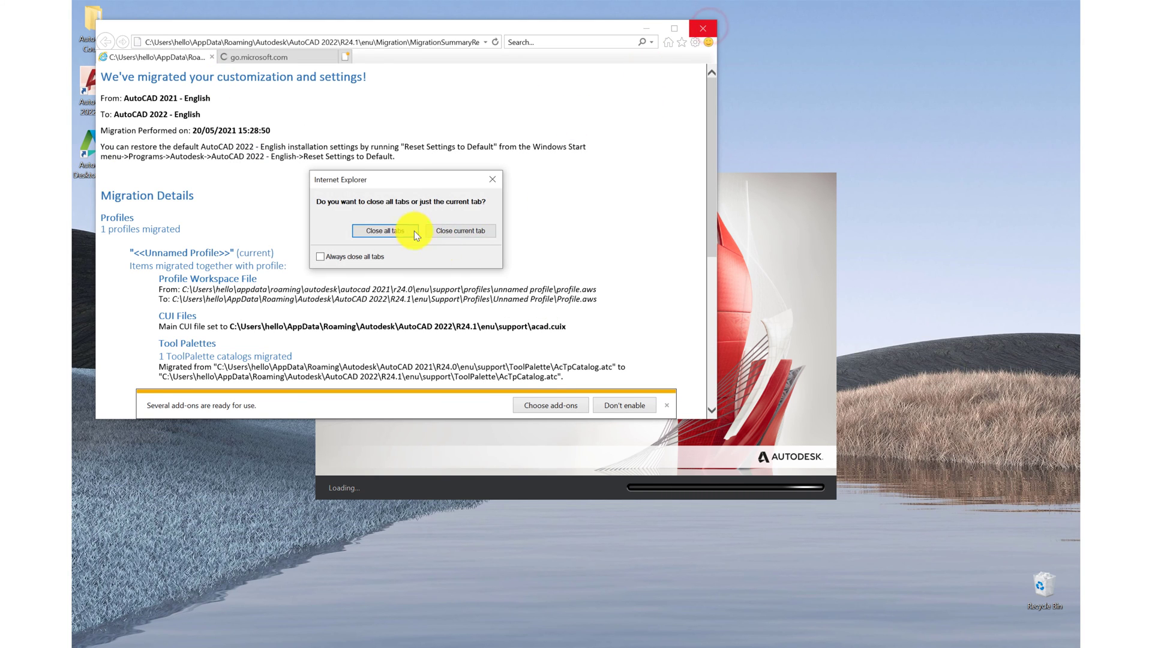
left_click(397, 230)
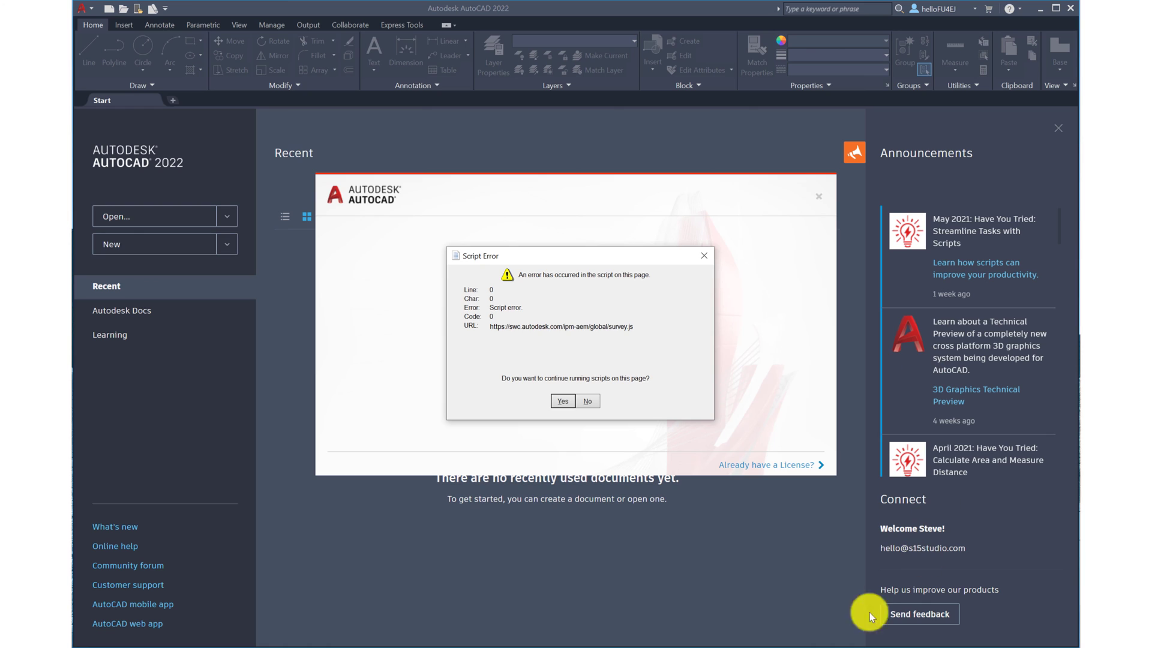
Step: Dismiss the script error without continuing to run scripts, and decline the Autodesk survey
left_click(585, 401)
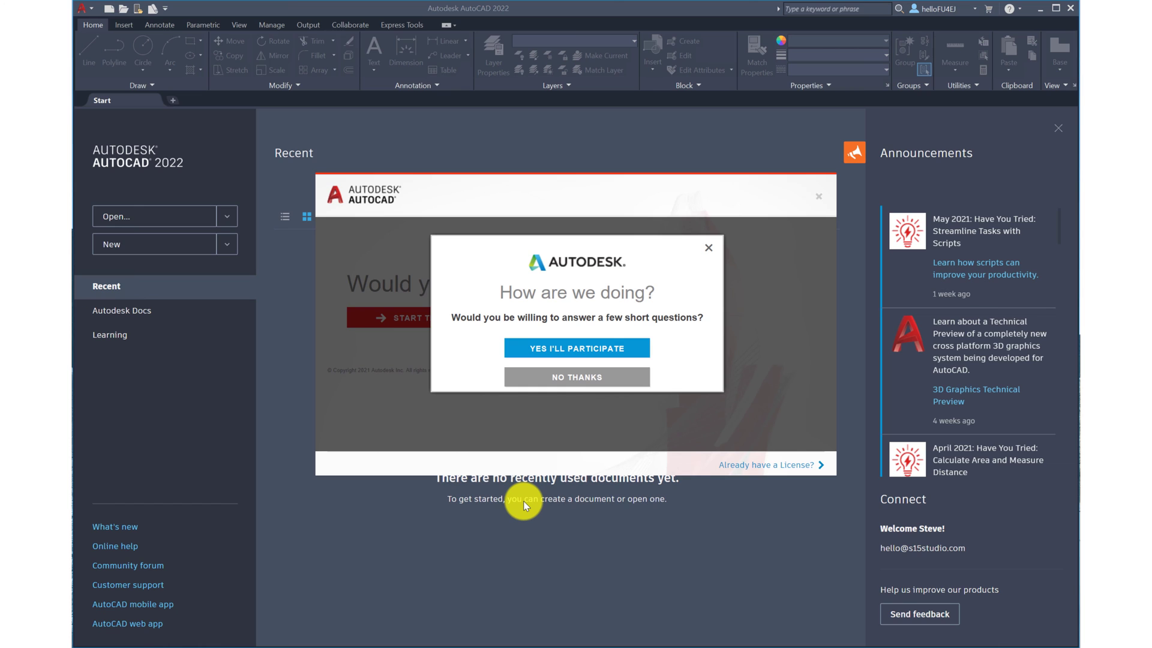
left_click(566, 383)
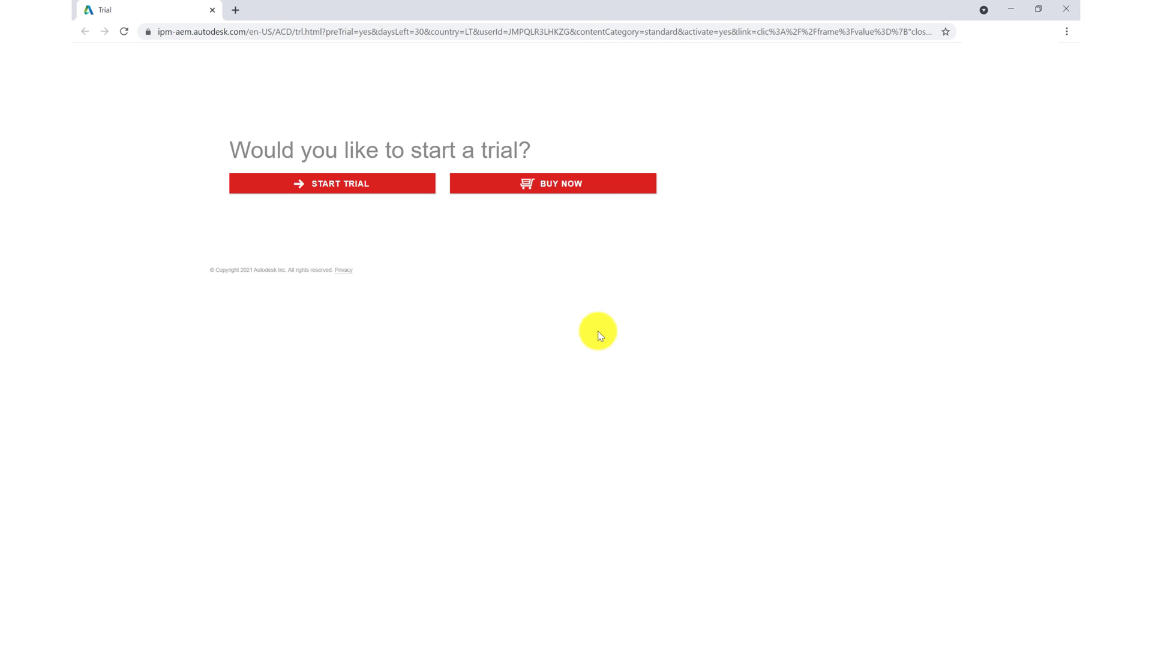